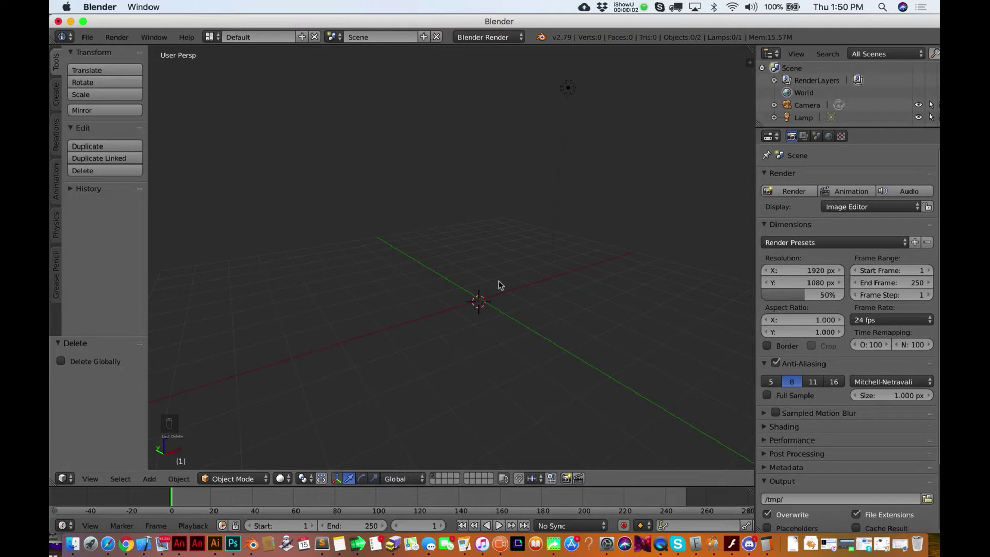
Add a cube mesh at the centre of the scene from the Shift+A Mesh menu.
key(shift+a)
mouse_move(487, 303)
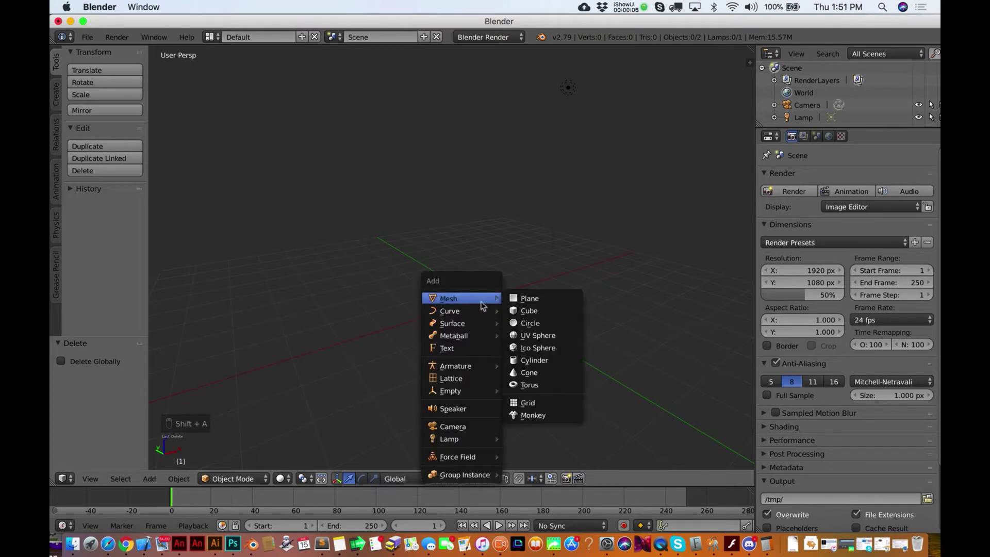
click(542, 310)
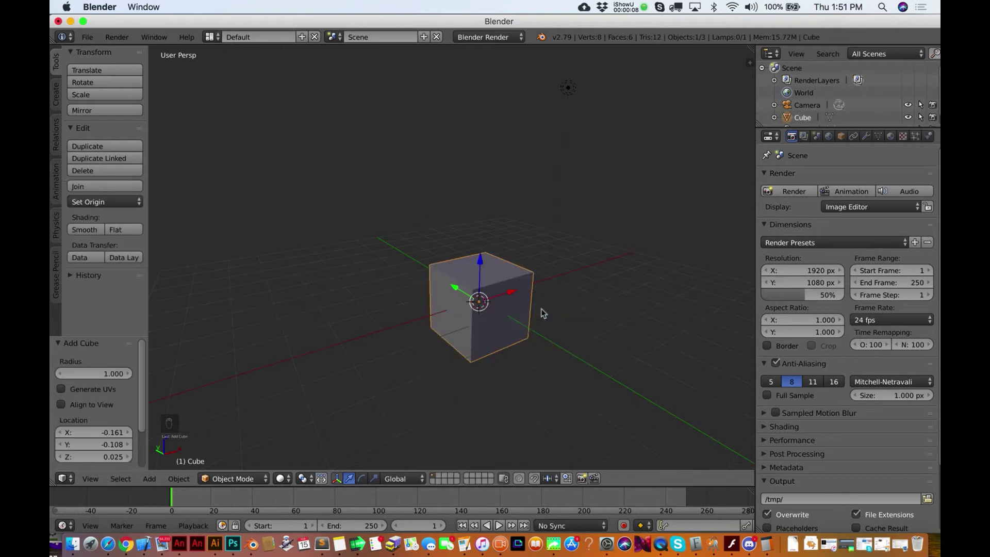
scroll(542, 312, up, 3)
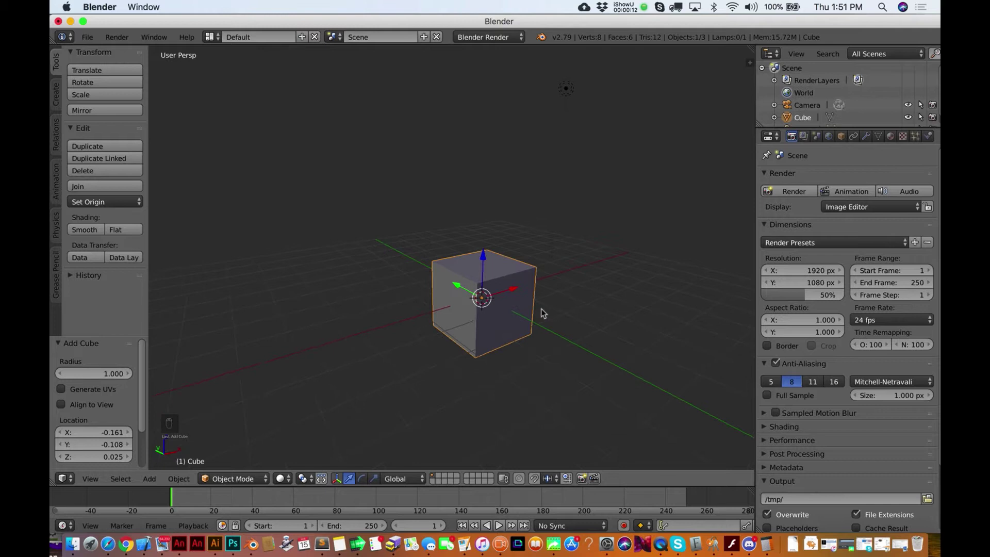
Hide the cube with H, then reveal it again with Alt+H.
key(h)
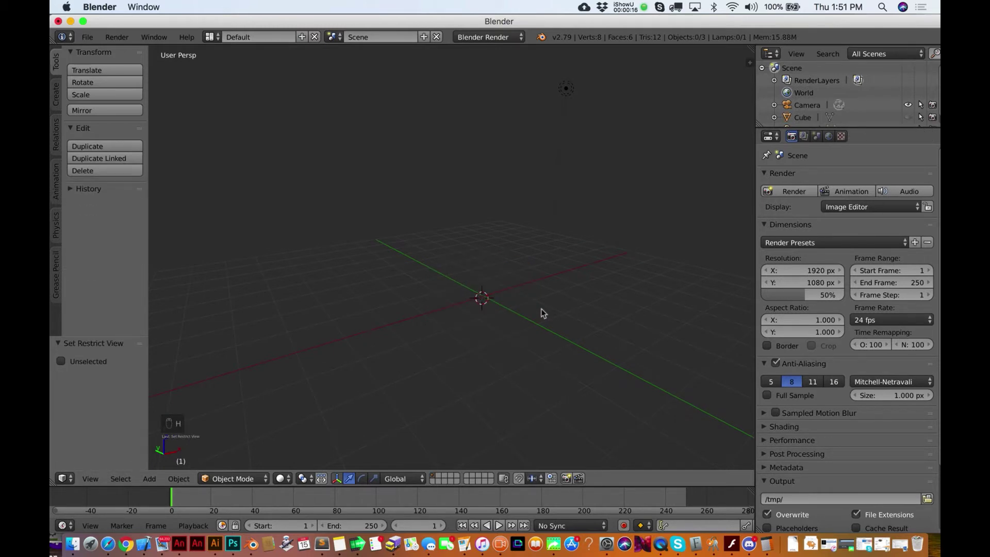
key(h)
key(alt+h)
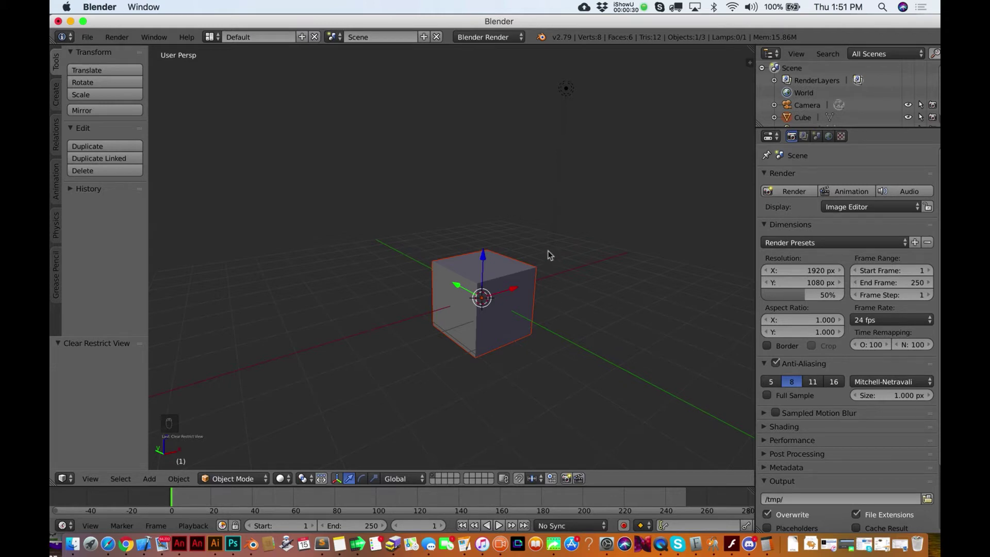
Stretch the cube along Y to a 1.232 scale factor after trying X and Z constraints.
key(s)
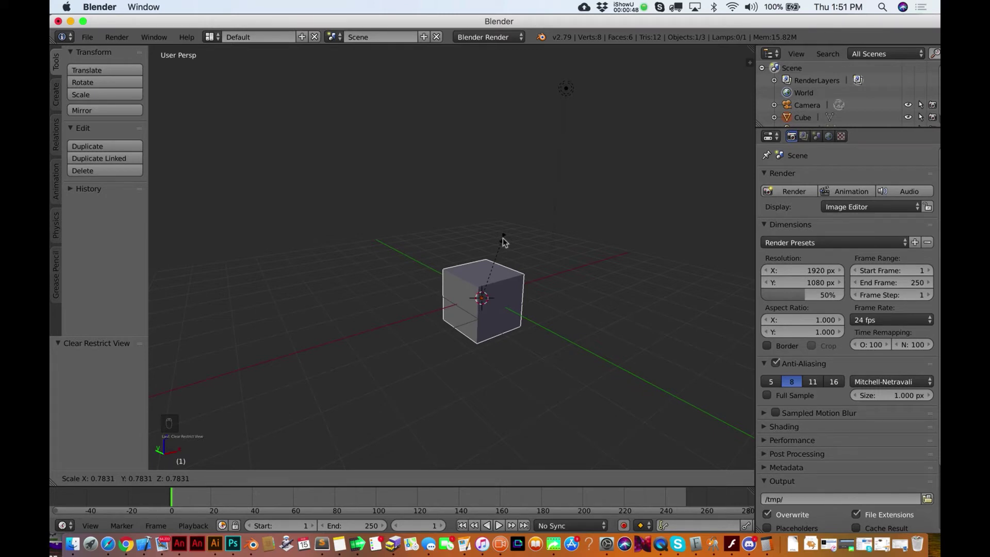
key(x)
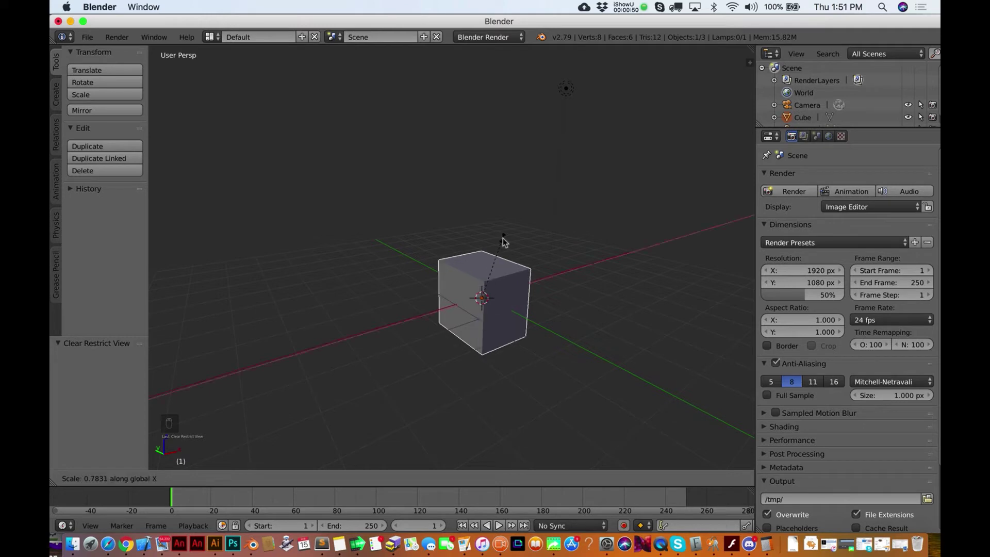
key(z)
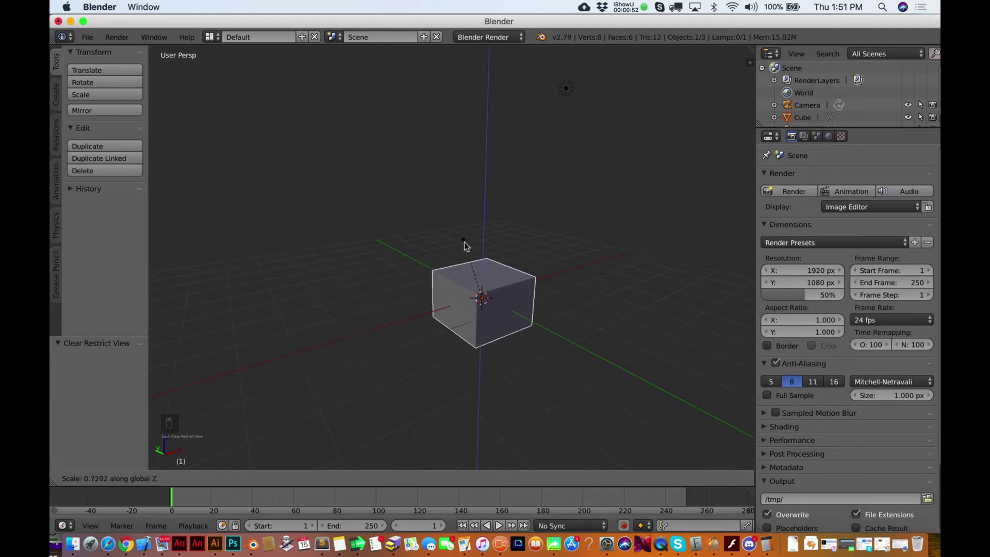
key(y)
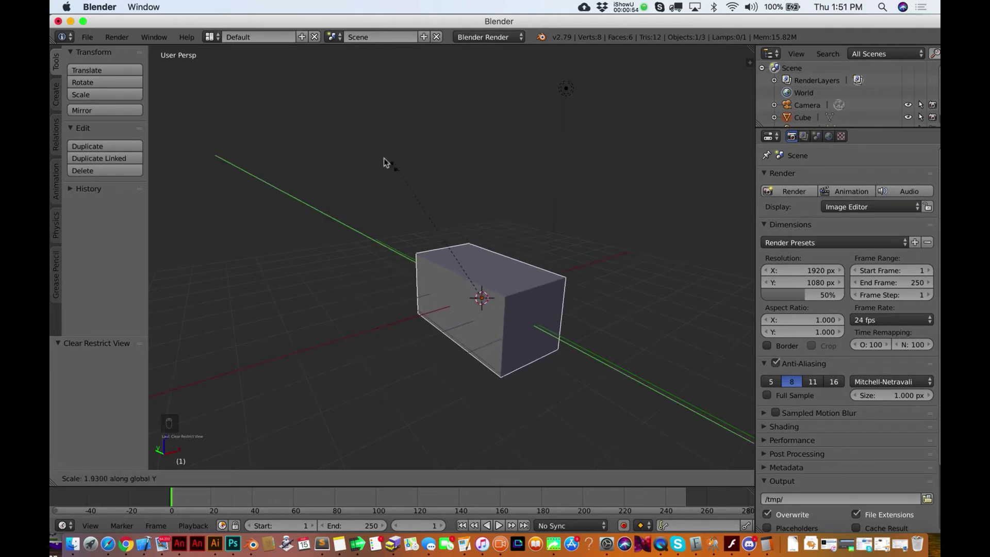
click(437, 209)
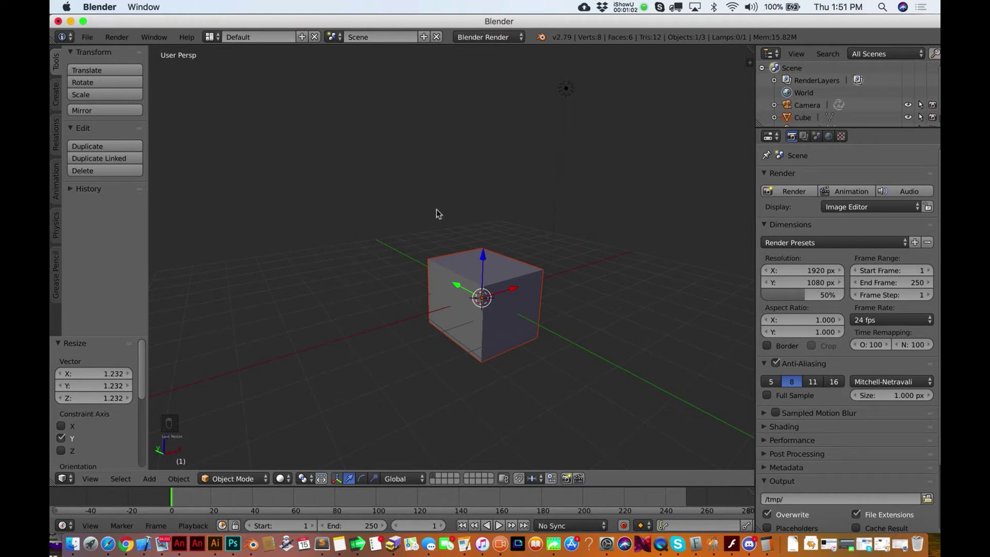
Rotate the cube -634° about Z, then undo to restore the original cube.
key(r)
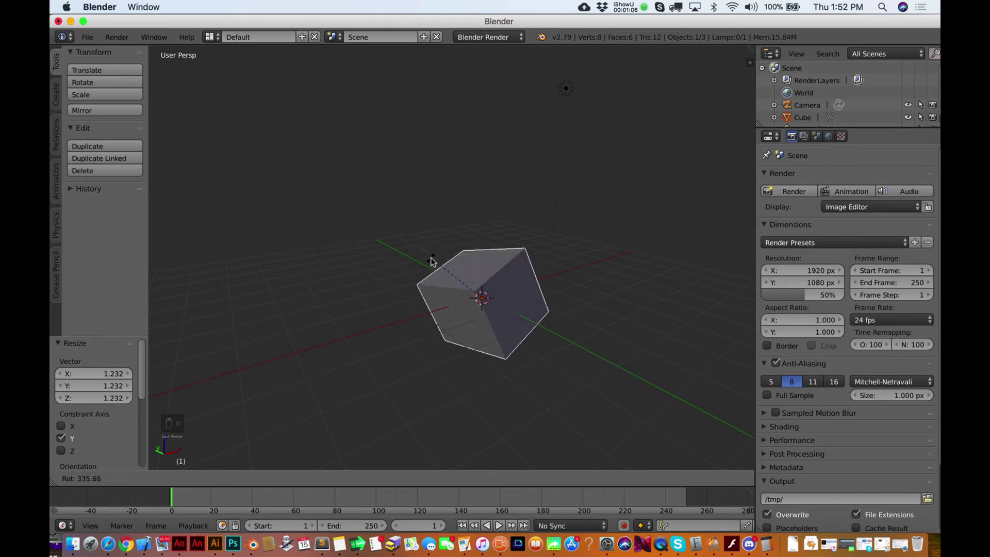
key(z)
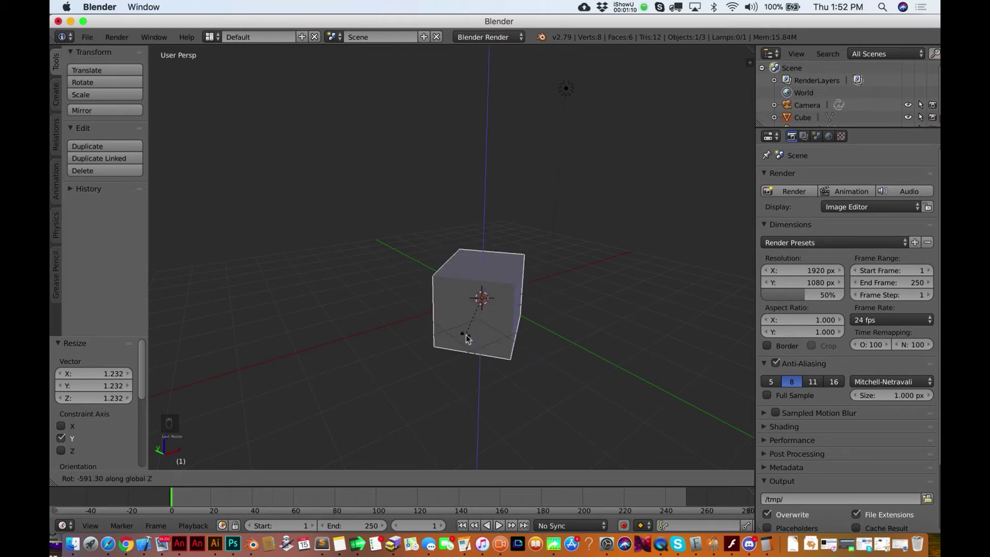
click(419, 329)
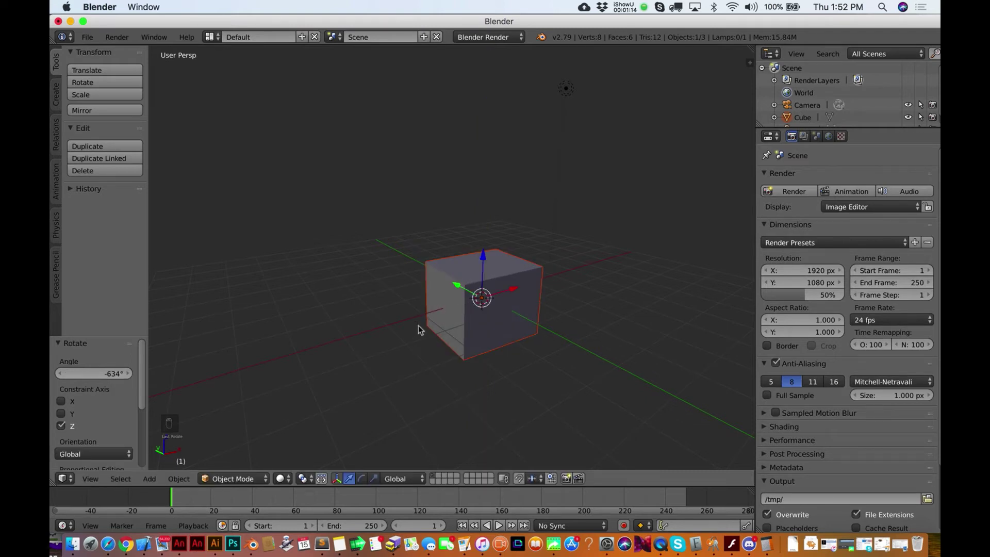
key(super+z)
key(super+z)
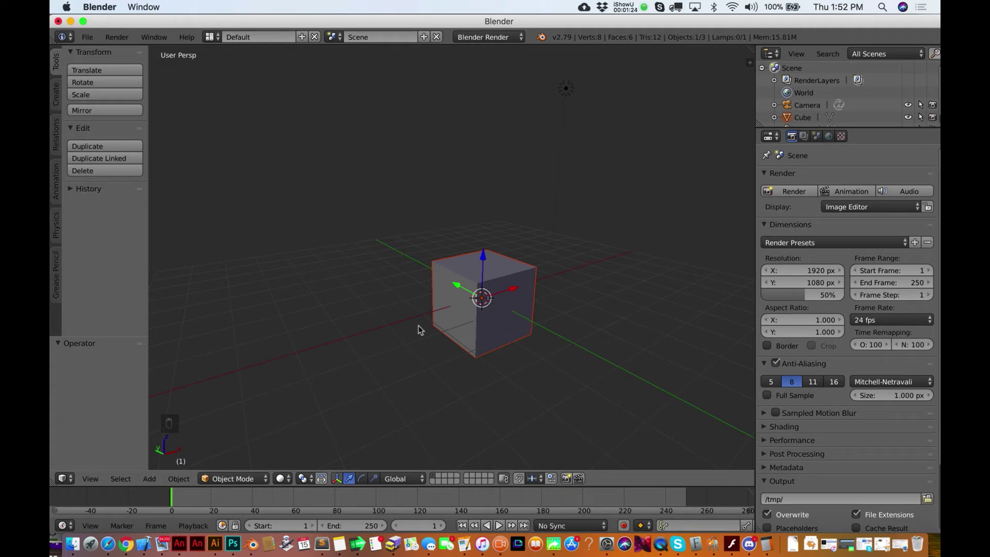
click(87, 37)
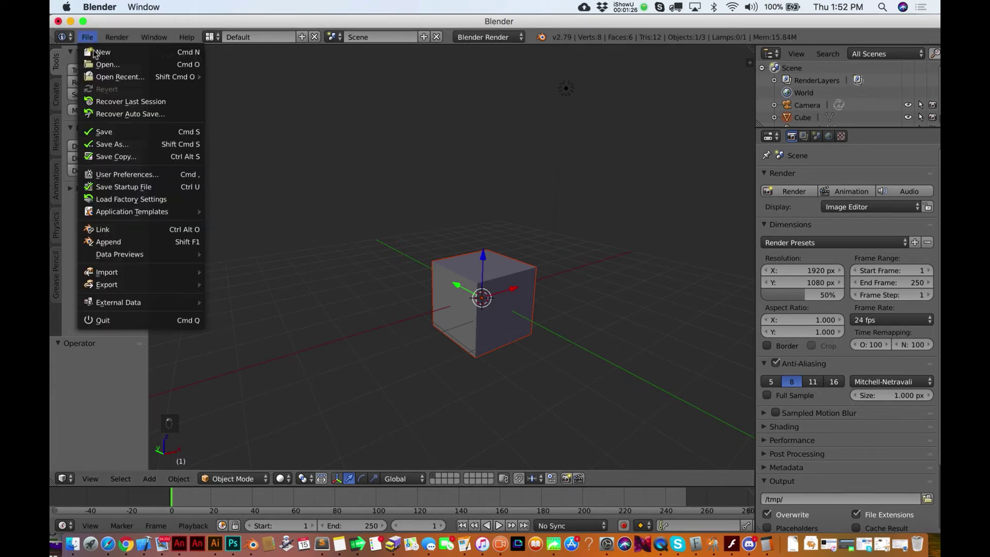
click(144, 174)
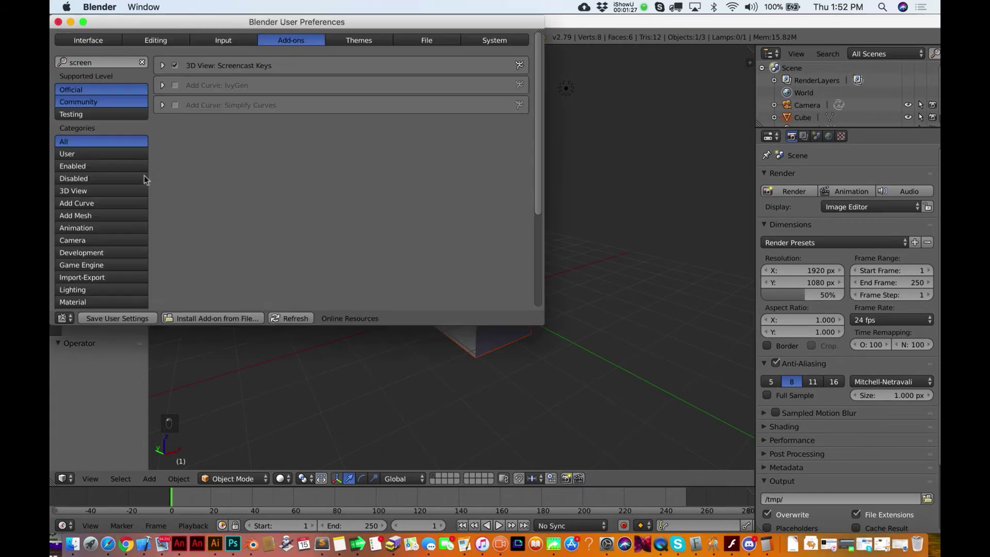
click(97, 41)
click(162, 40)
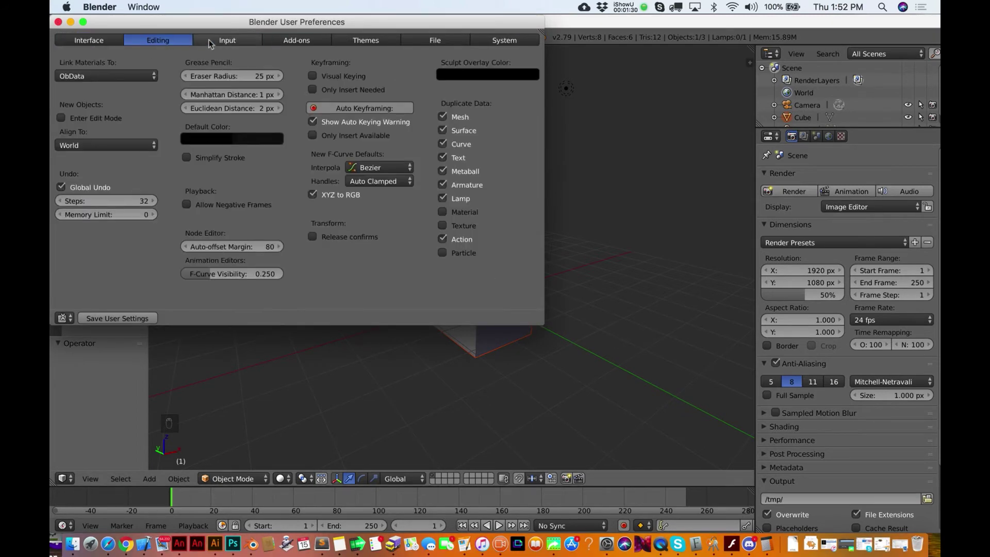
click(222, 41)
scroll(130, 109, down, 1)
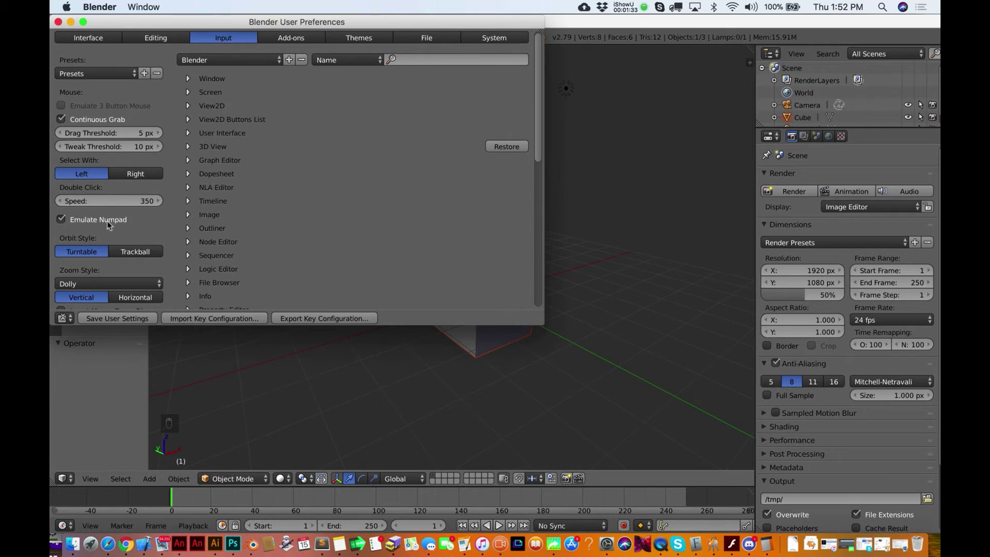
click(58, 22)
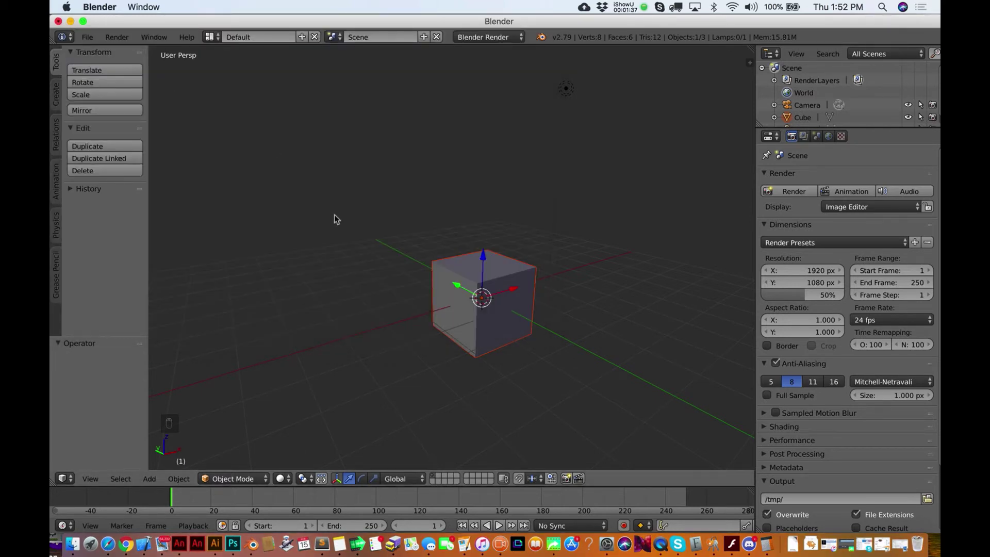
Switch to the front view, then step through orbit, side and orthographic numpad views.
key(1)
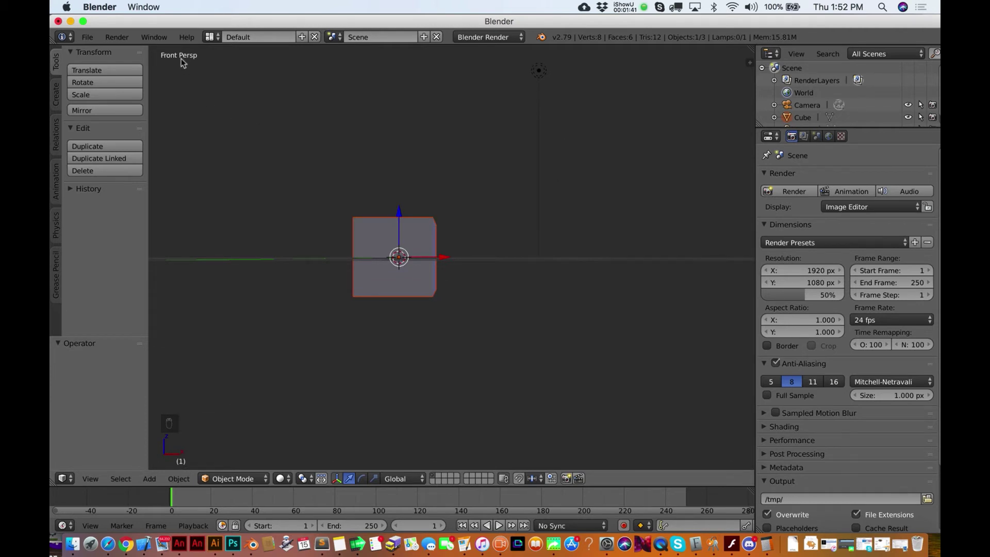
key(KP_2)
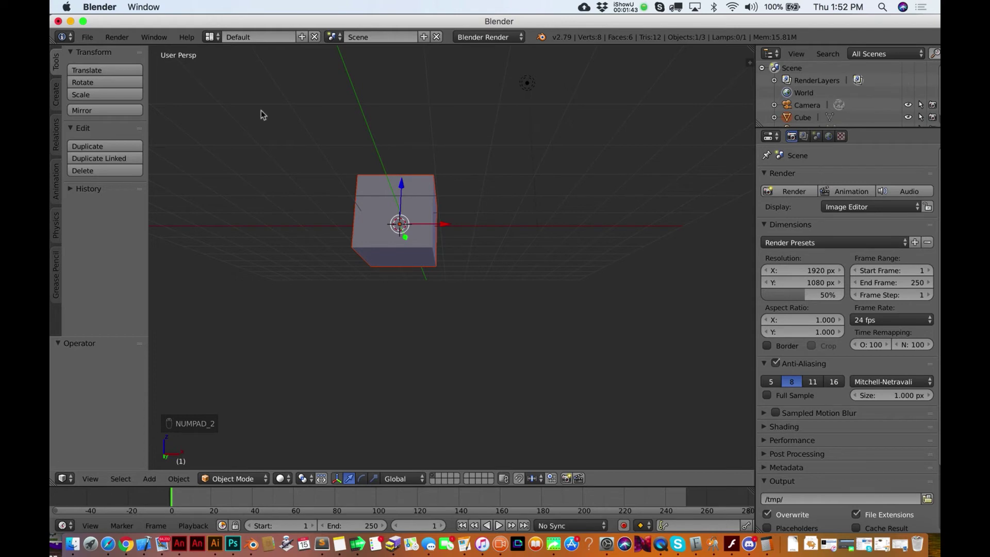
key(KP_3)
key(KP_4)
key(KP_5)
key(KP_6)
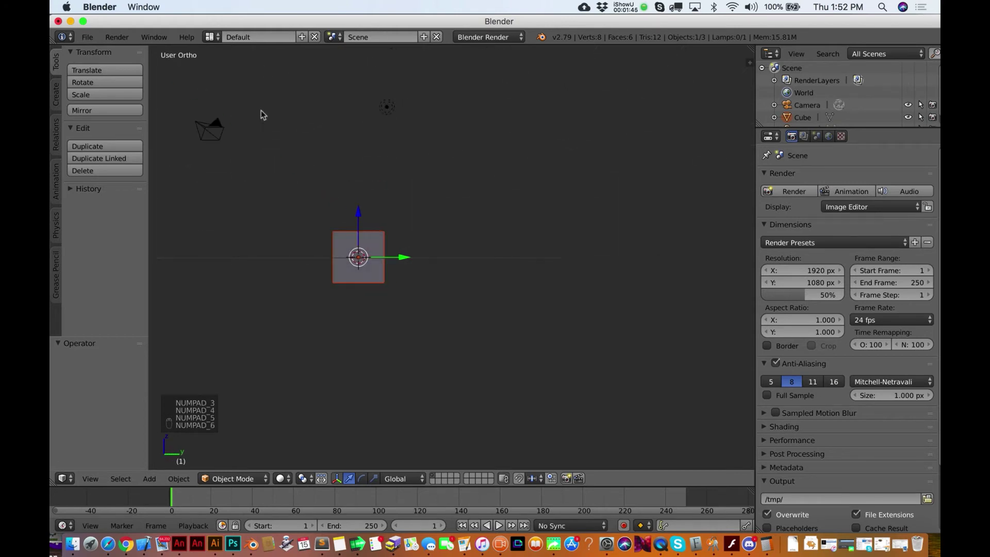
View the cube from the top in orthographic and perspective, then tilt to an angle.
key(KP_7)
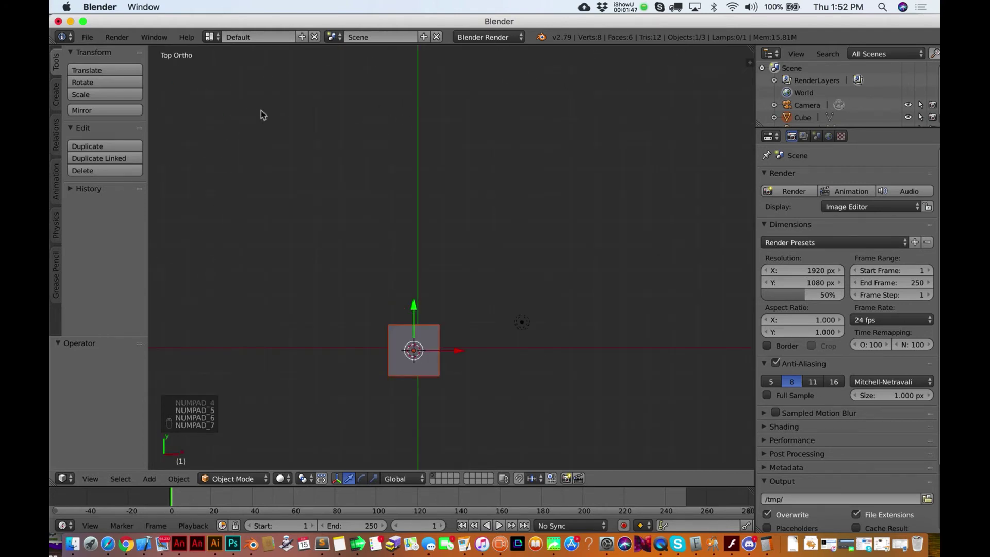
key(KP_5)
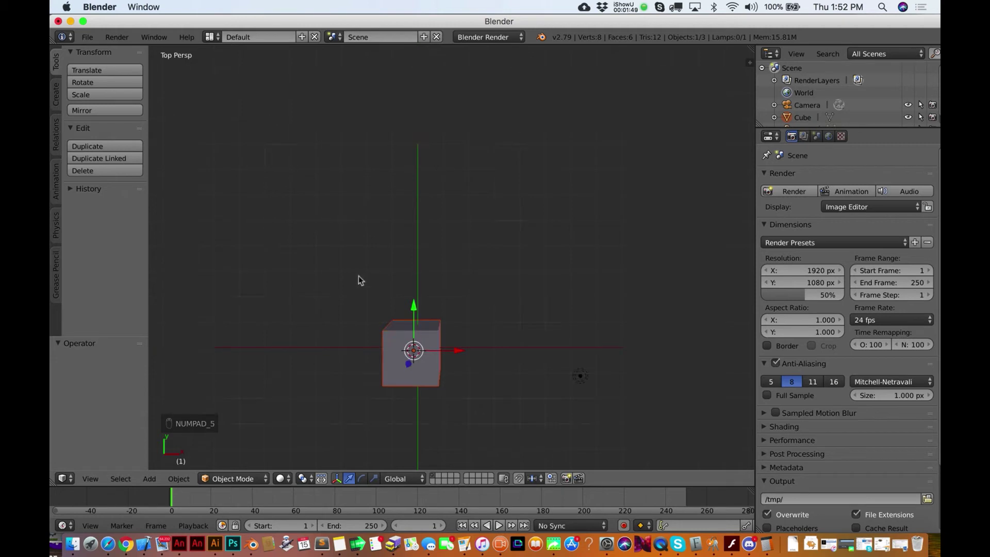
scroll(455, 217, down, 6)
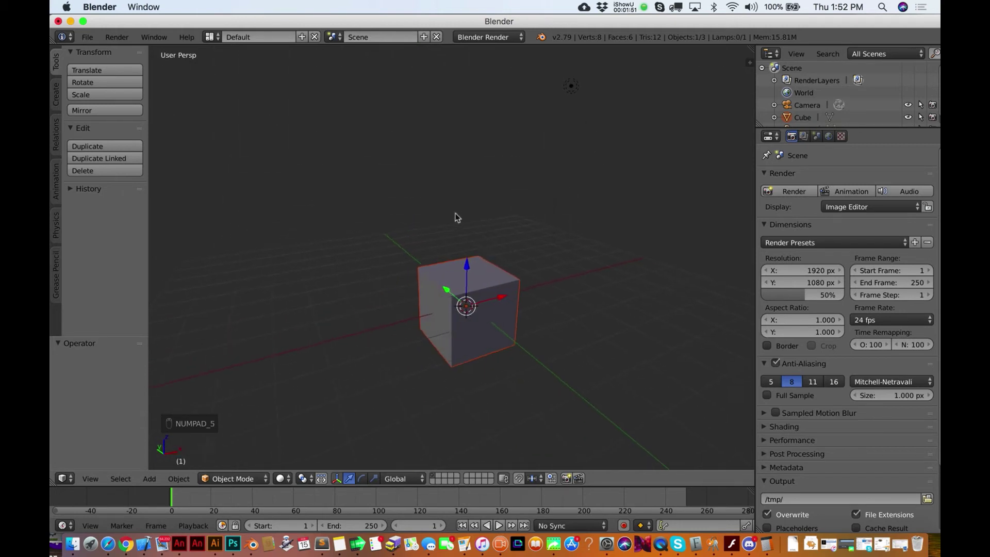
key(KP_6)
key(KP_7)
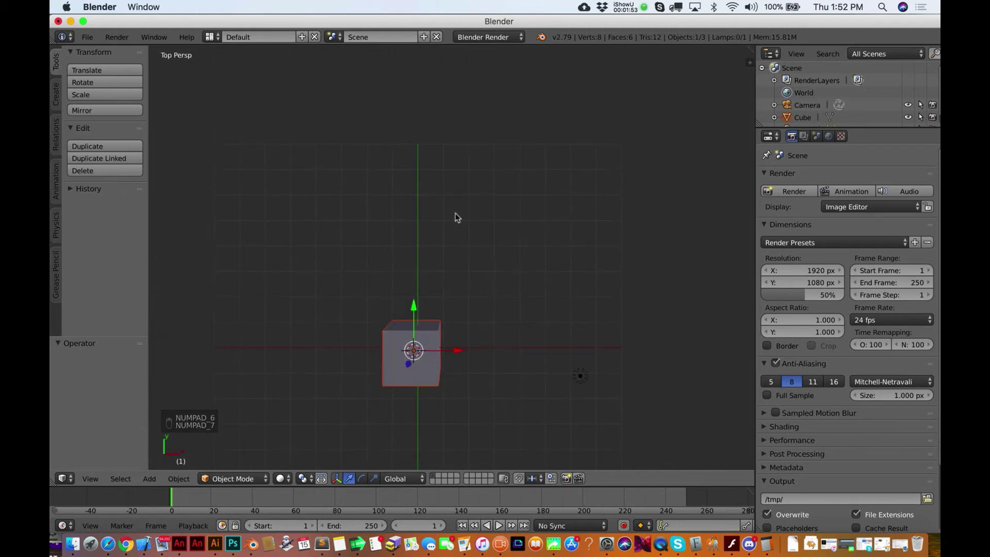
key(KP_8)
Snap to front orthographic view, then return through side views to an angled perspective.
key(KP_7)
key(KP_6)
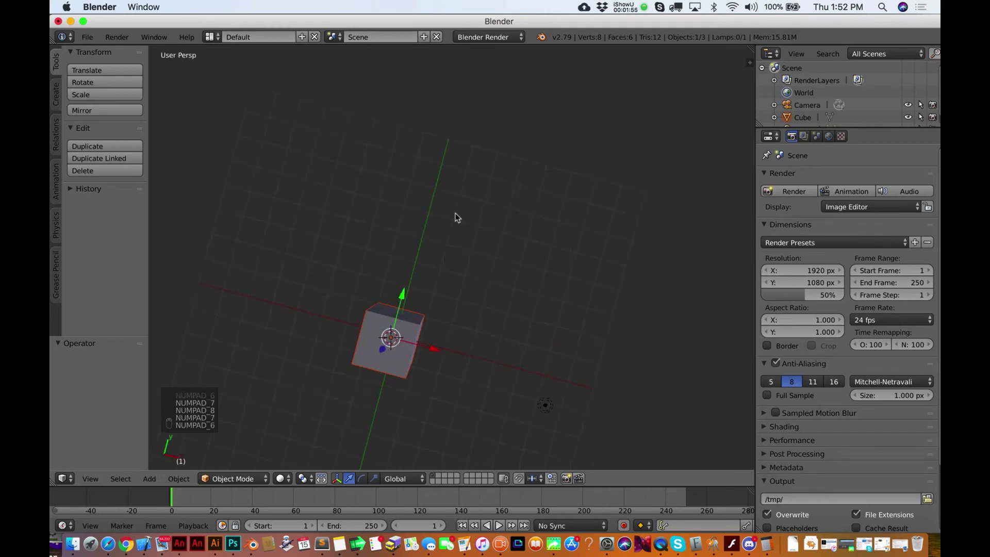
key(KP_5)
key(KP_1)
key(KP_2)
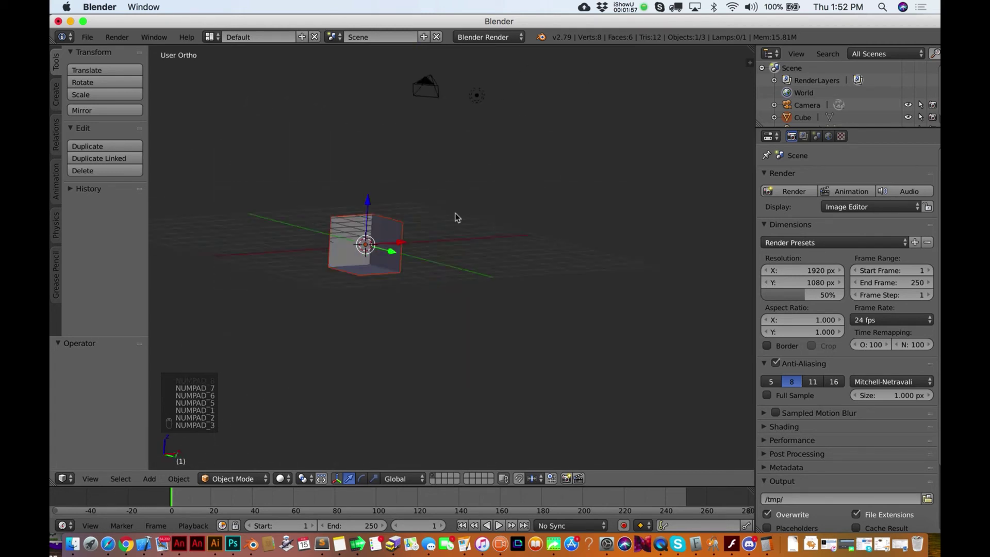
key(KP_3)
key(KP_4)
key(KP_5)
key(KP_6)
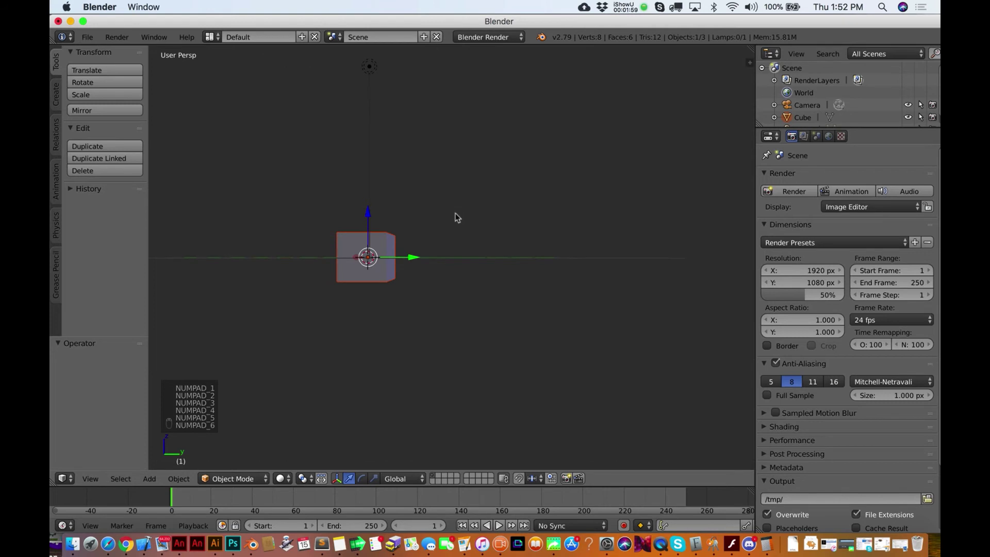
scroll(457, 217, up, 10)
scroll(458, 218, up, 4)
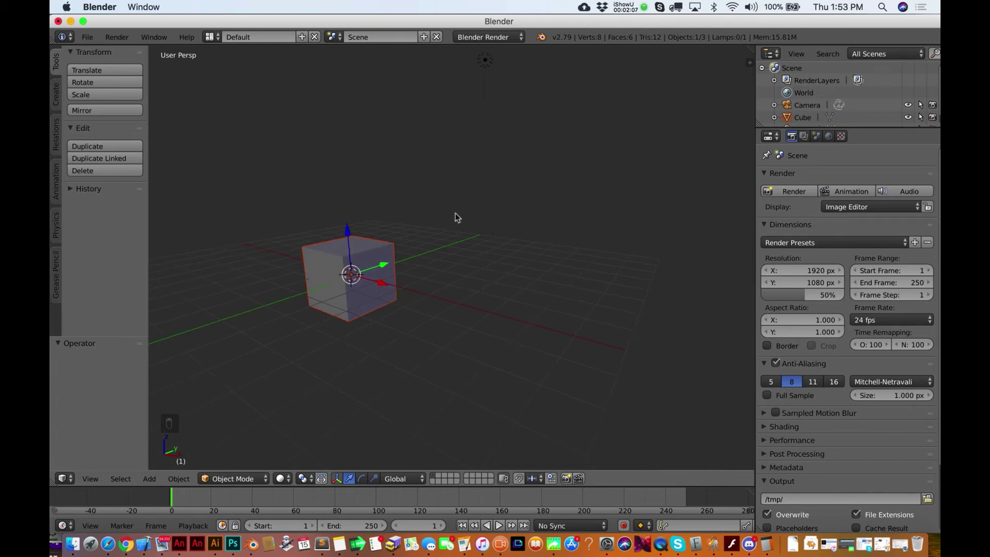
Duplicate the cube to the left of the original, then delete the copy.
ctrl+scroll(342, 224, down, 2)
ctrl+scroll(343, 224, up, 4)
ctrl+scroll(342, 224, up, 6)
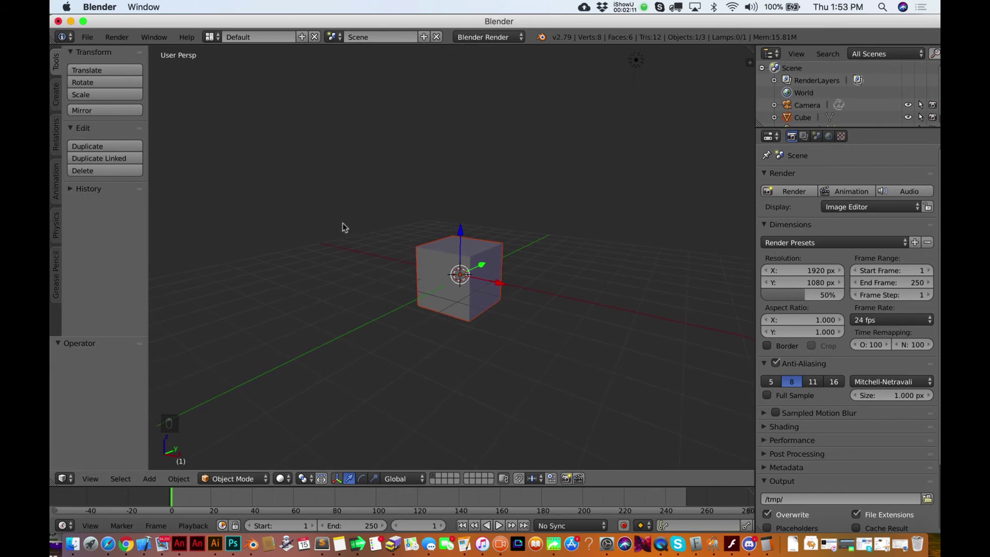
key(shift+d)
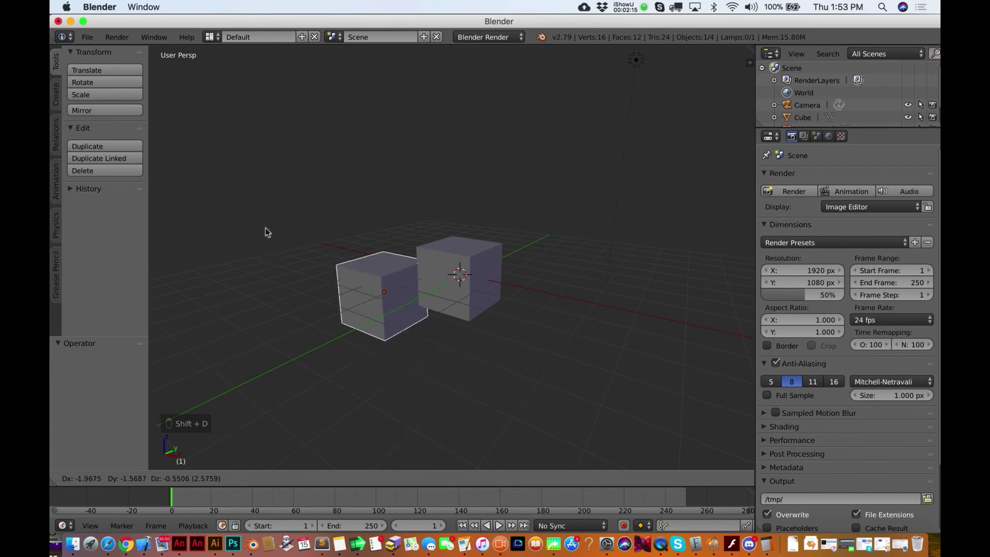
click(242, 209)
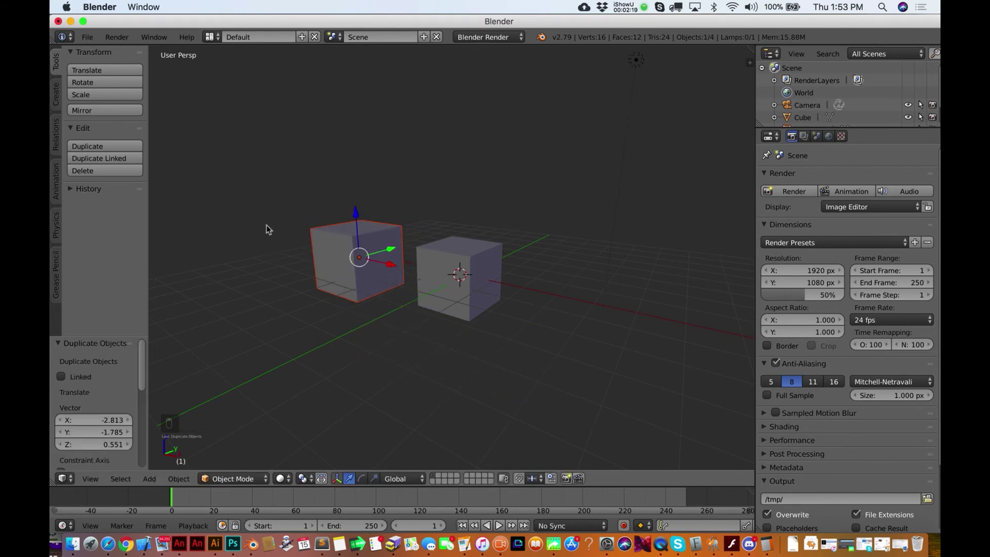
key(x)
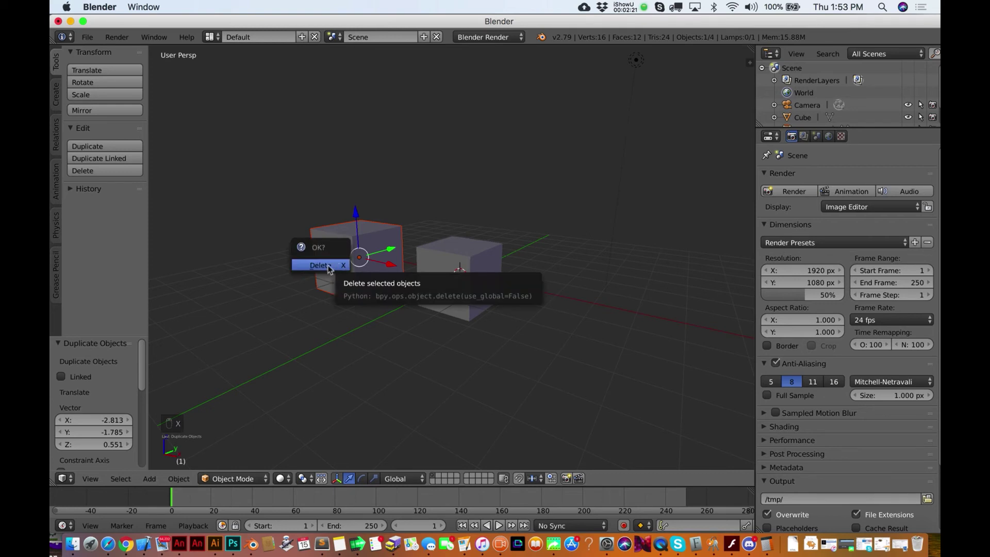
key(x)
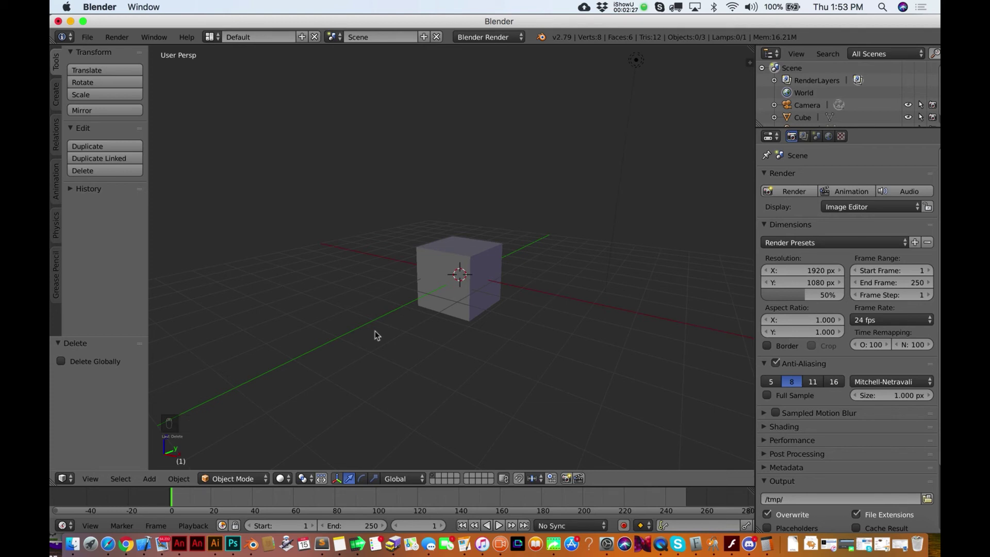
Select the cube and scale it uniformly to 1.097 on all axes.
right_click(452, 252)
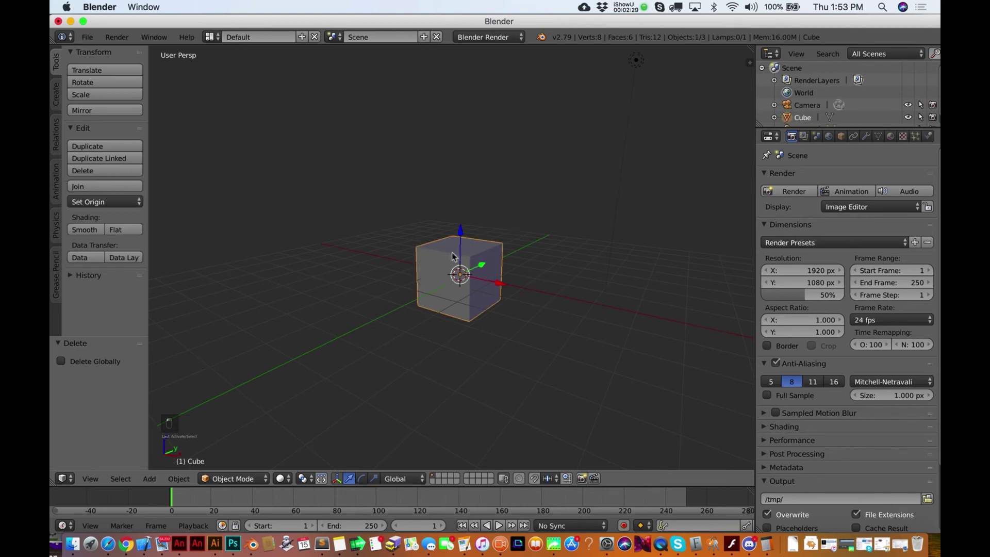
key(BackSpace)
key(BackSpace)
key(BackSpace)
key(BackSpace)
key(BackSpace)
key(BackSpace)
key(BackSpace)
key(BackSpace)
key(BackSpace)
key(BackSpace)
key(BackSpace)
key(s)
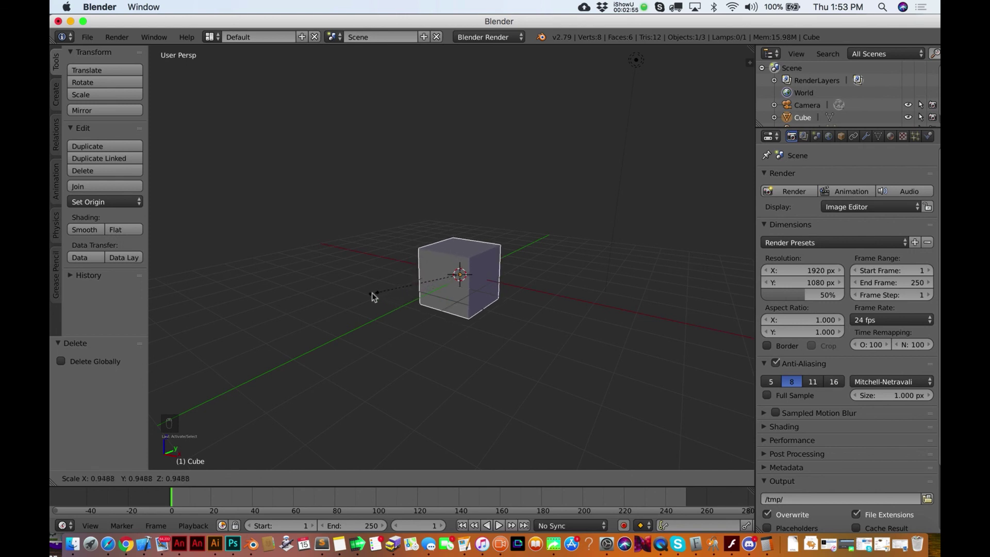
click(346, 295)
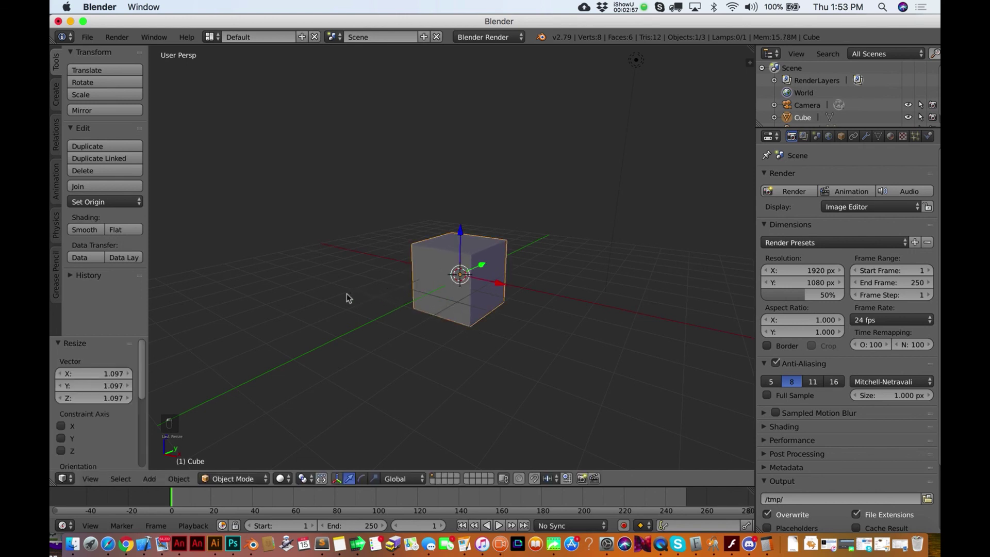
scroll(347, 298, left, 5)
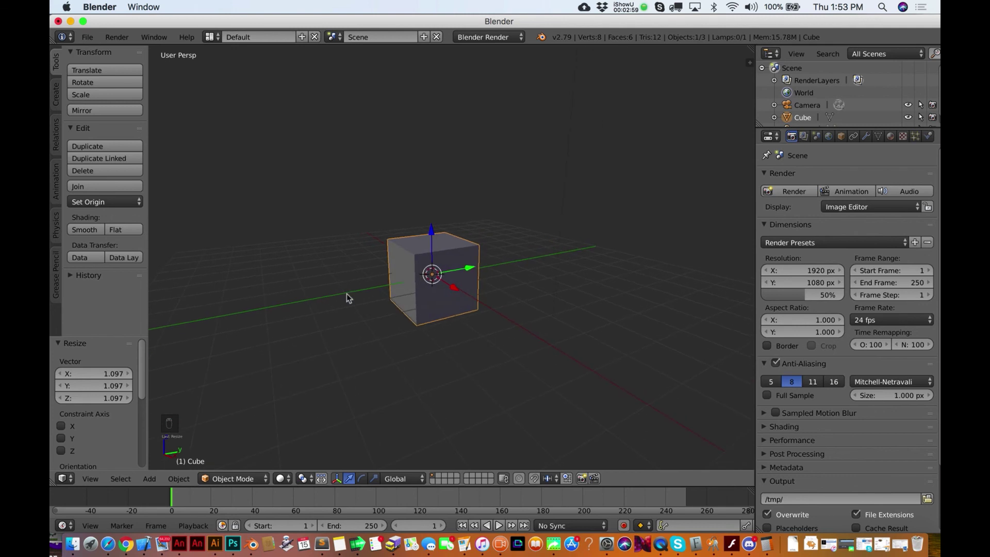